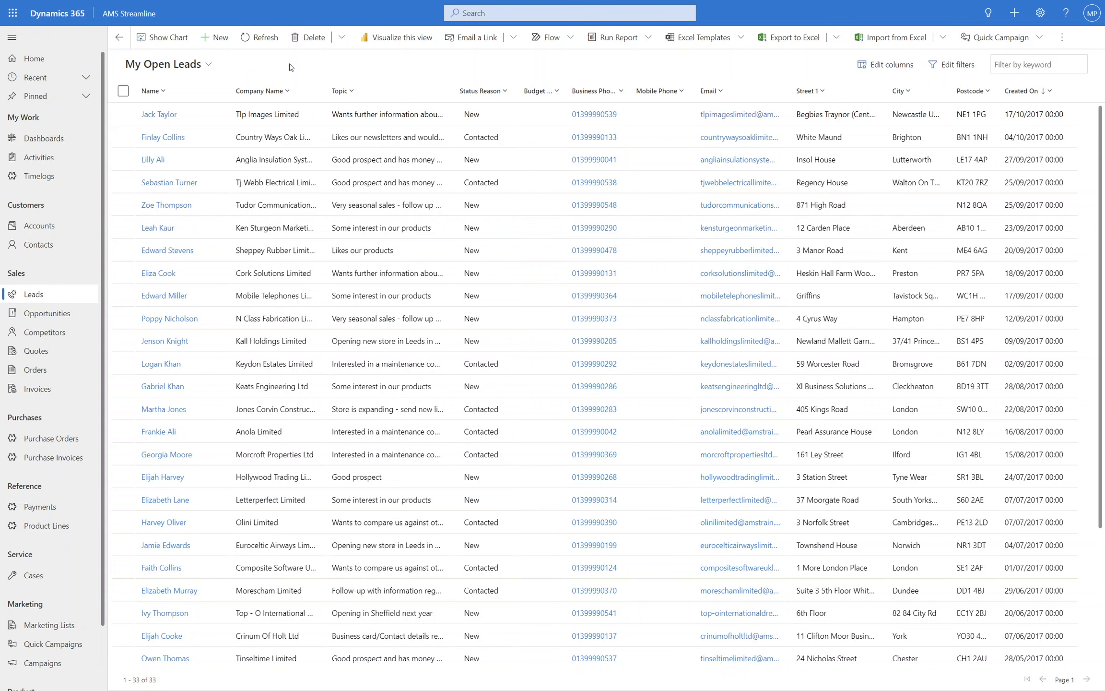
Step: Review the available lead views, then open the Tlp Images Limited lead and examine its Status options
left_click(198, 67)
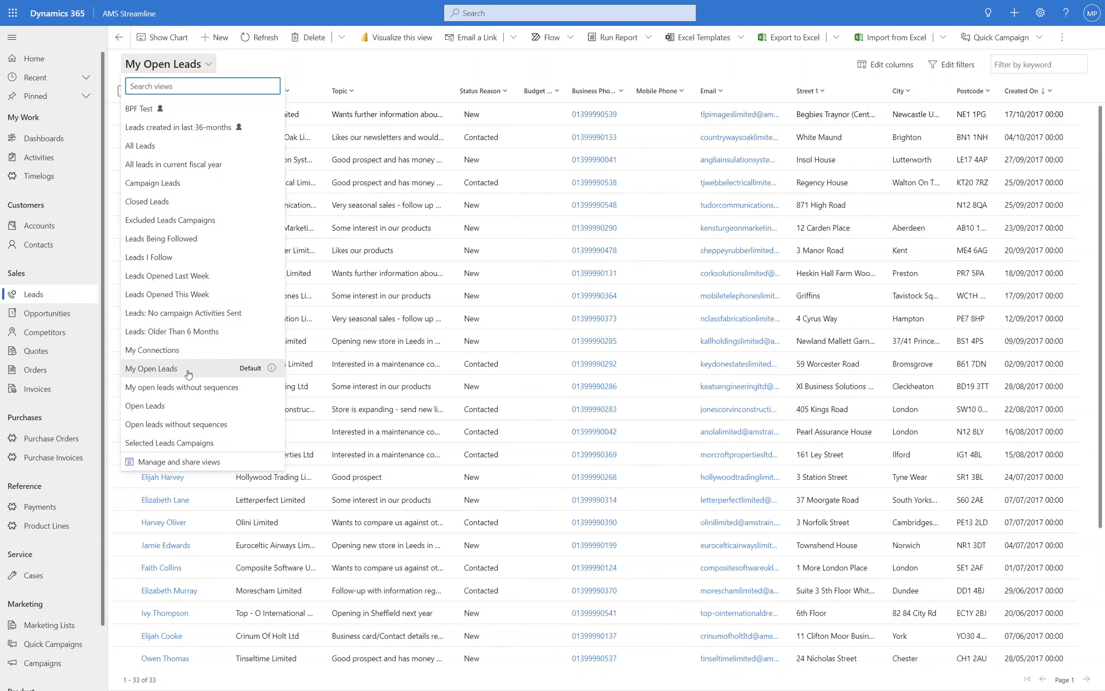
left_click(369, 56)
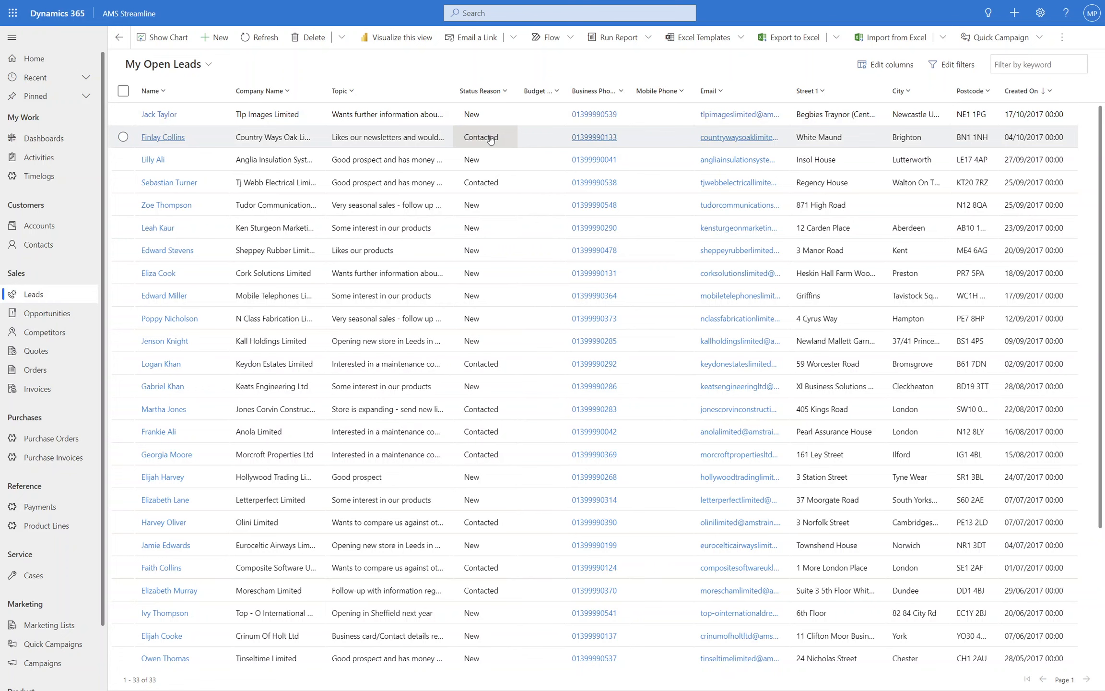
double_click(493, 114)
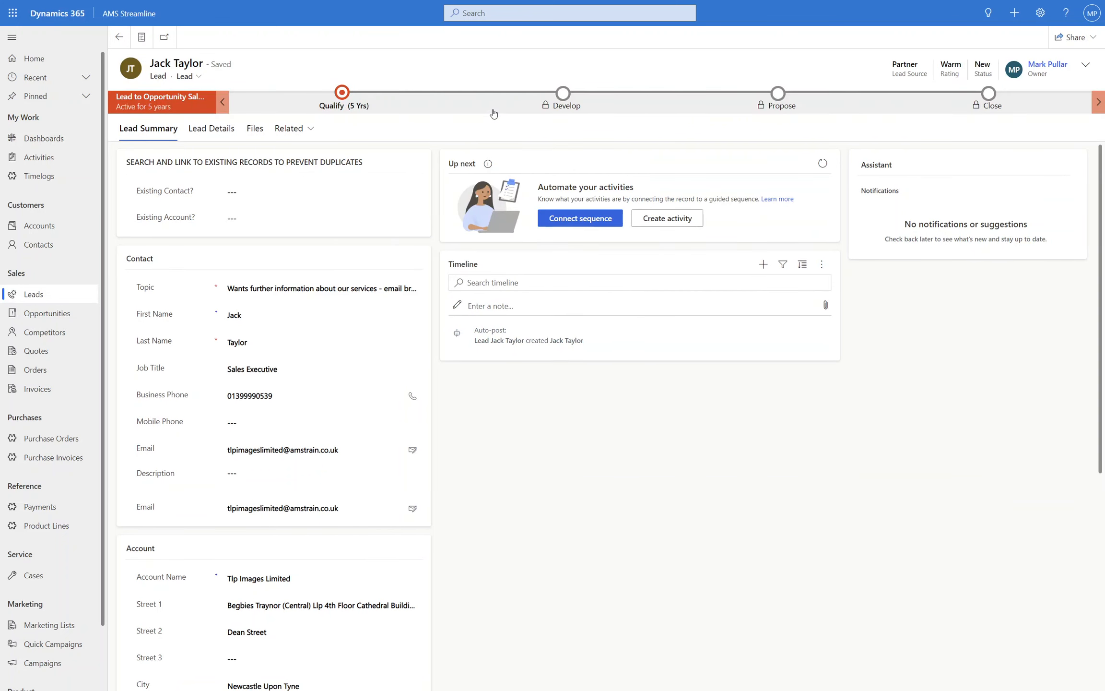
left_click(1085, 67)
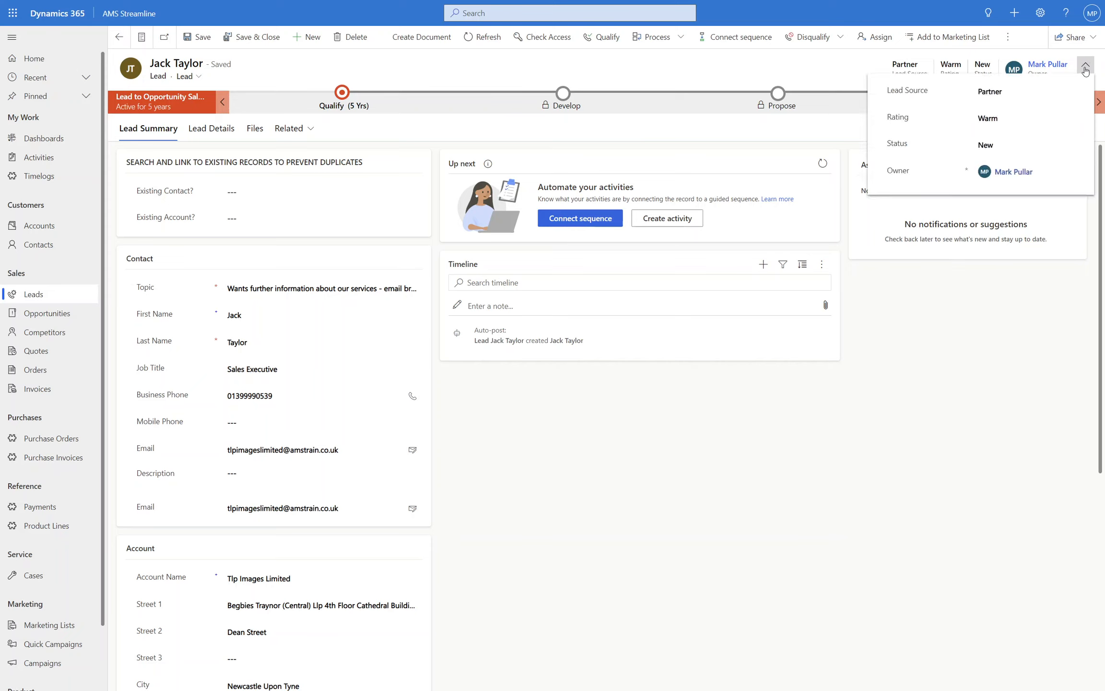
left_click(1000, 145)
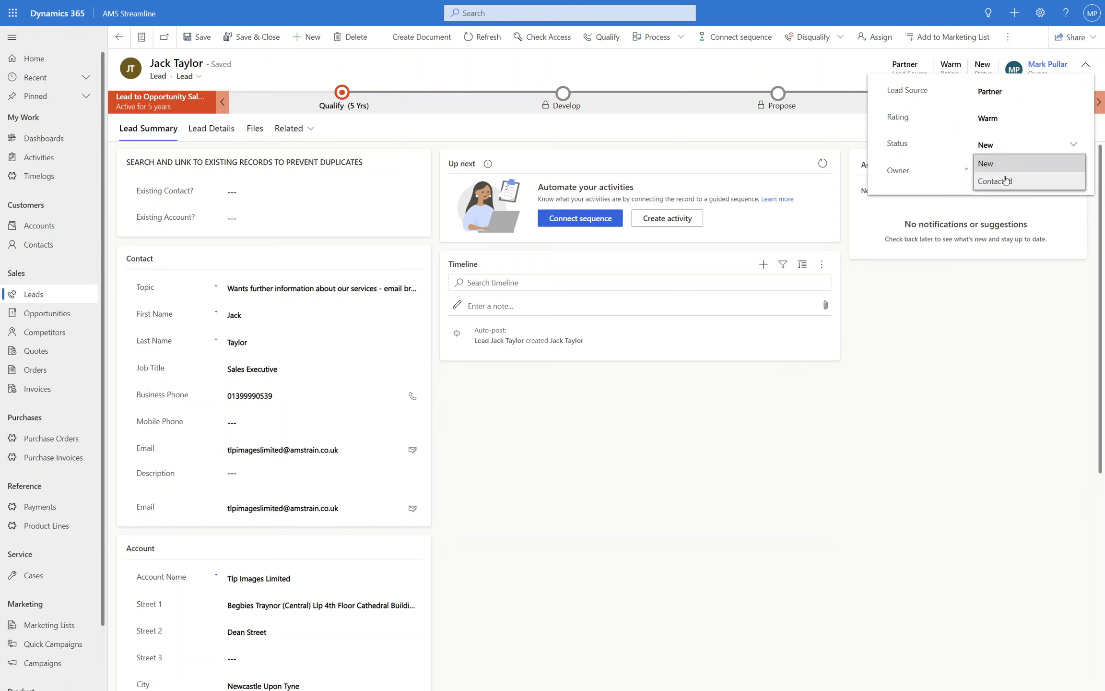
left_click(946, 315)
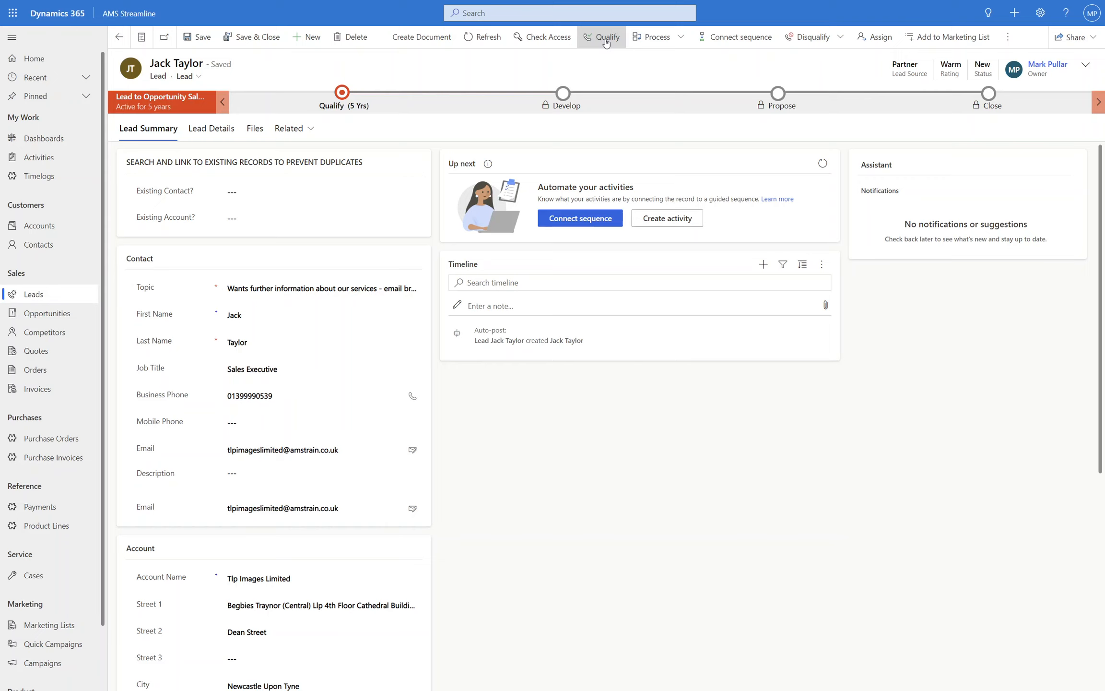
Step: Disqualify the Tlp Images Limited lead as No Longer Interested and return to the leads list
left_click(832, 42)
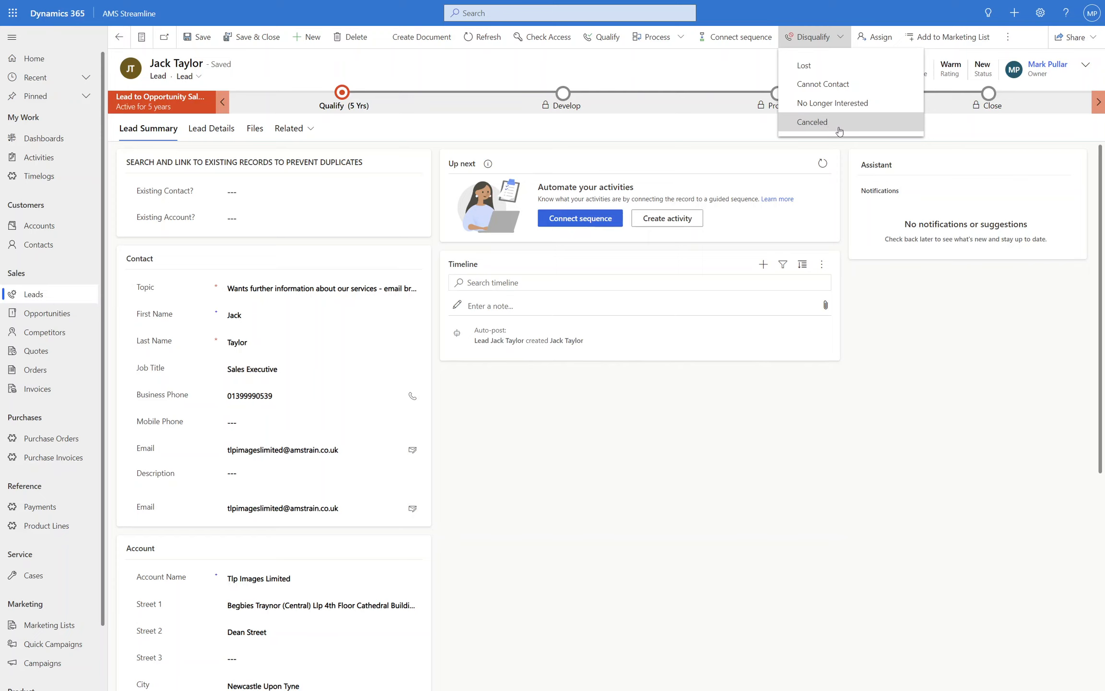
left_click(843, 102)
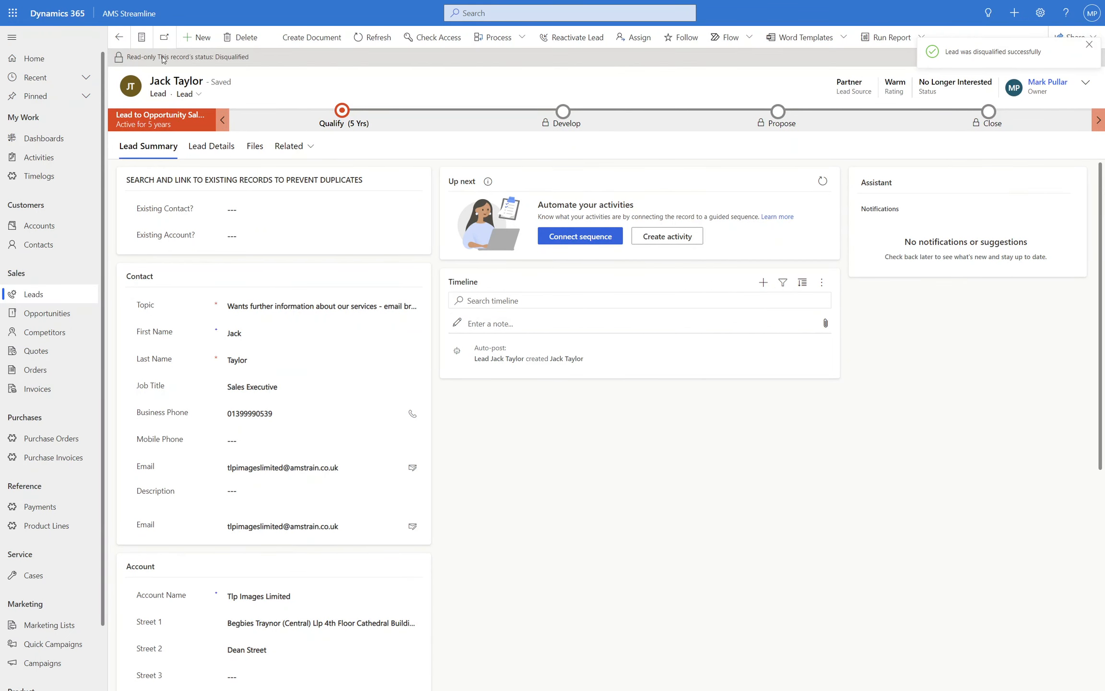
left_click_drag(163, 58, 246, 59)
left_click(247, 58)
left_click_drag(926, 83, 989, 83)
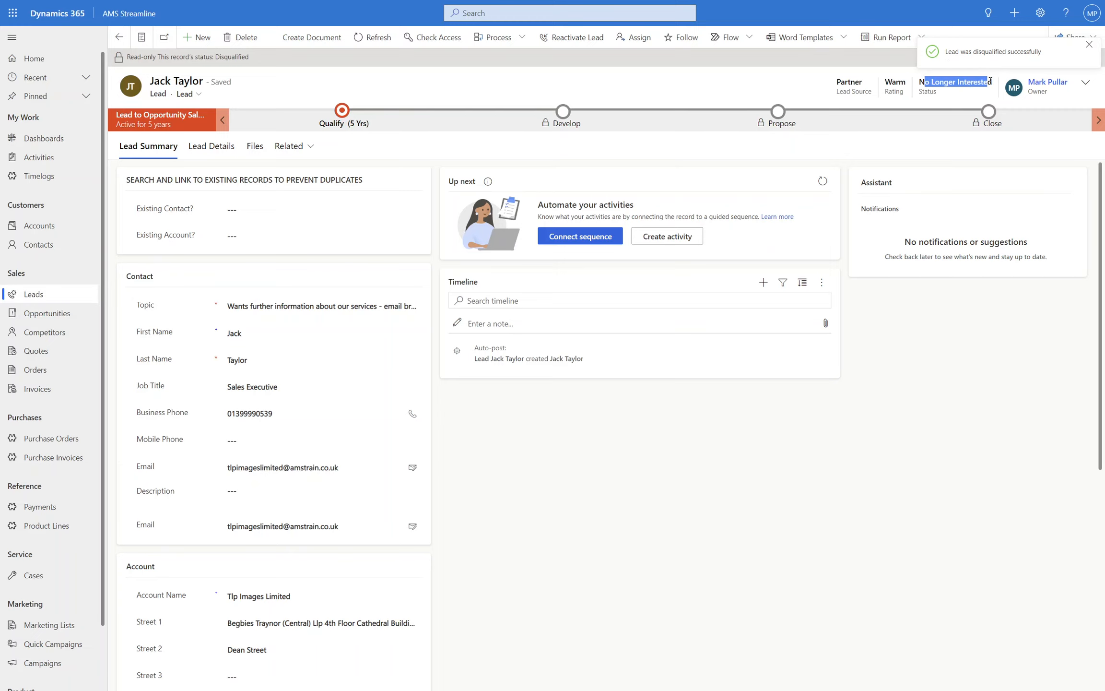
left_click(989, 83)
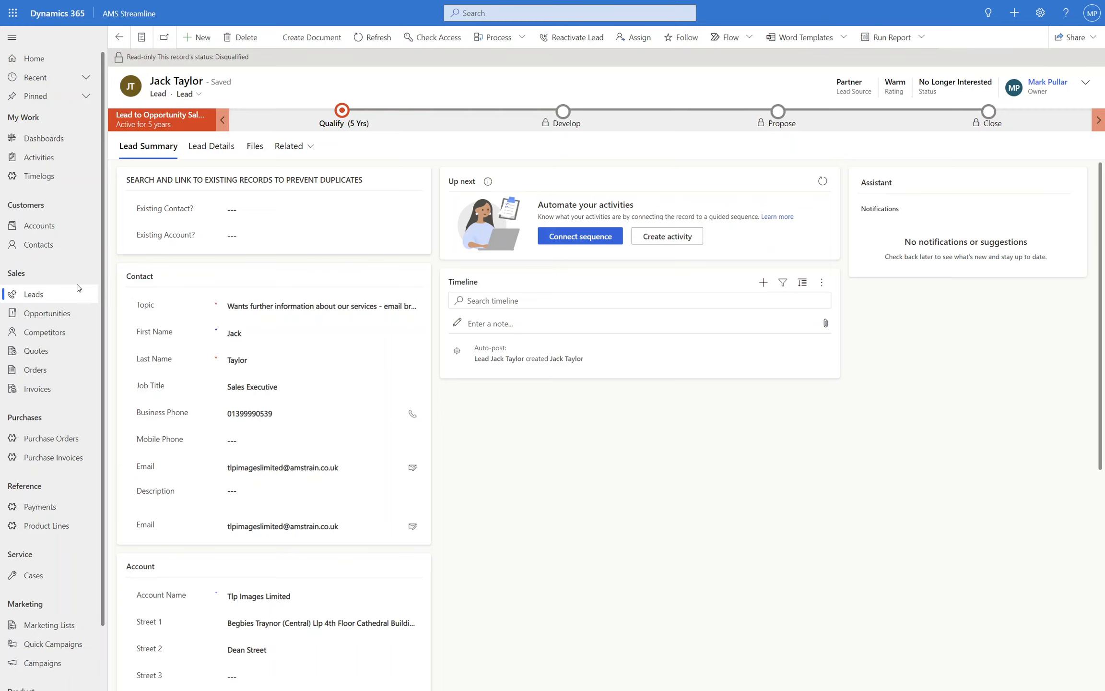
left_click(33, 297)
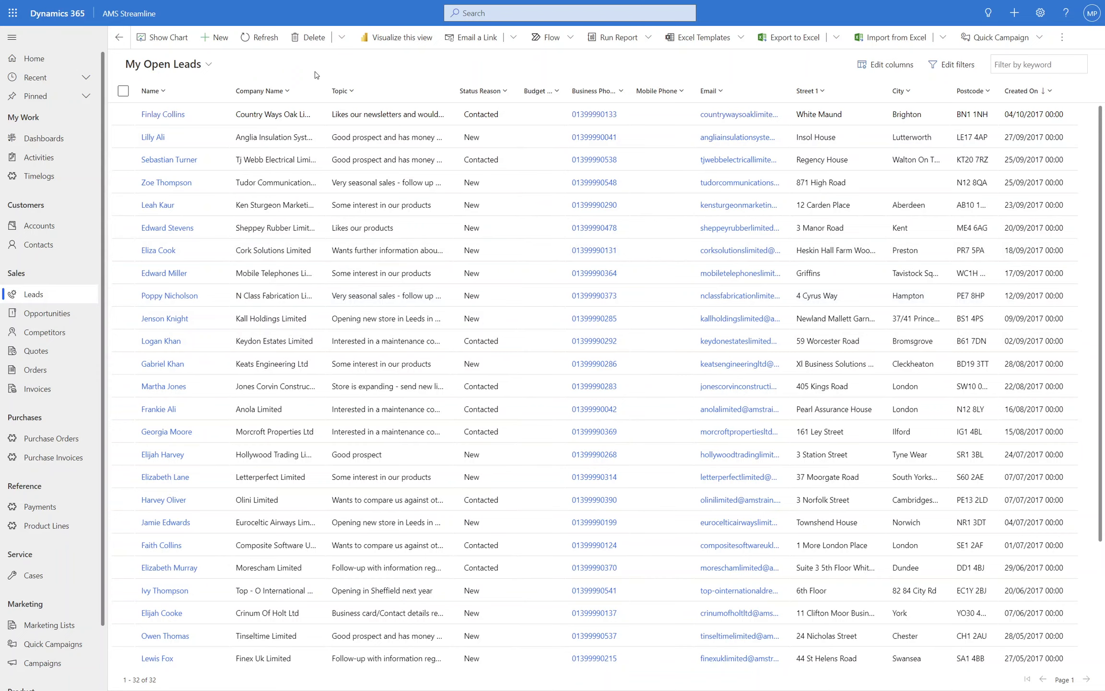
Step: Look at the Inactive Accounts view of the accounts and switch back to Active Accounts
left_click(41, 225)
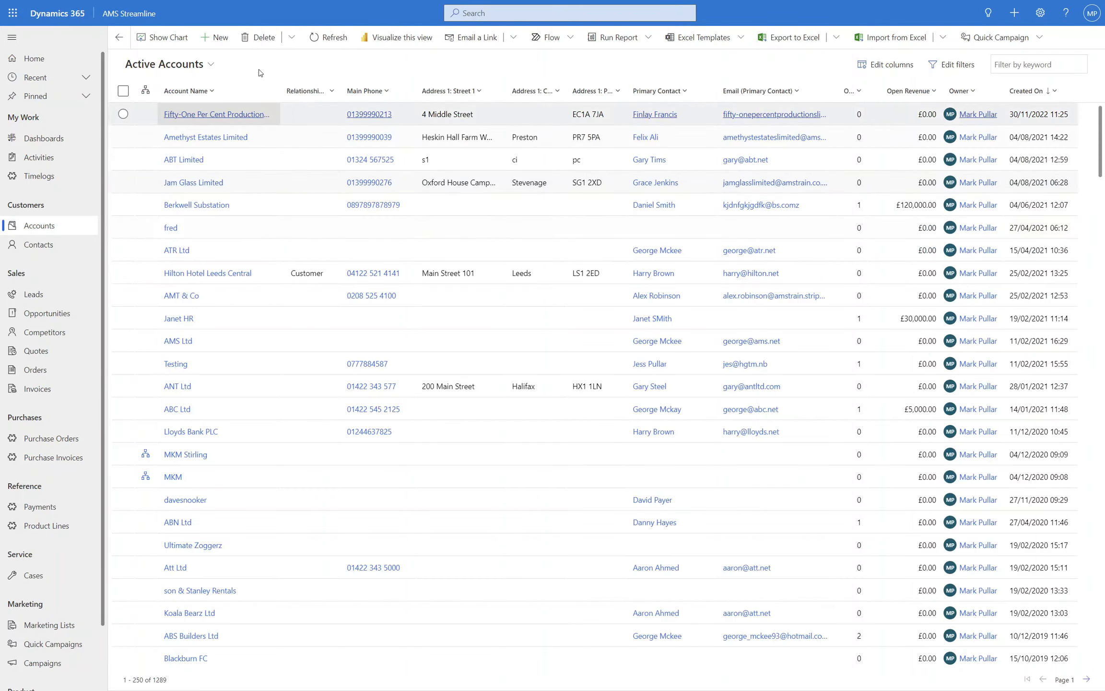
left_click(206, 64)
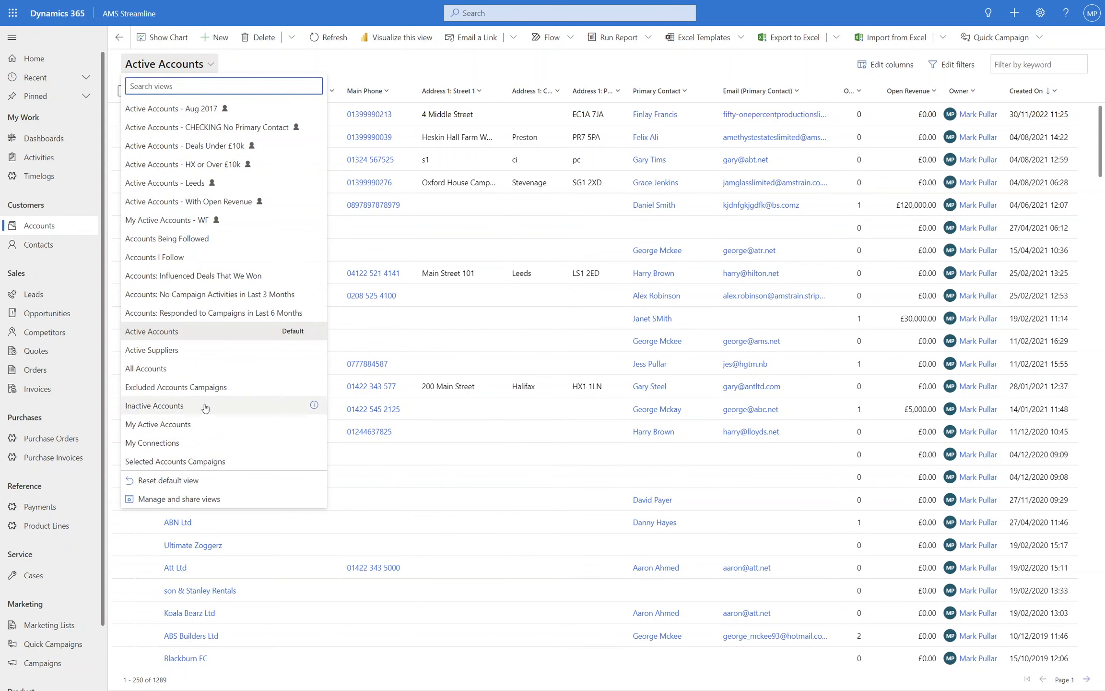
left_click(205, 407)
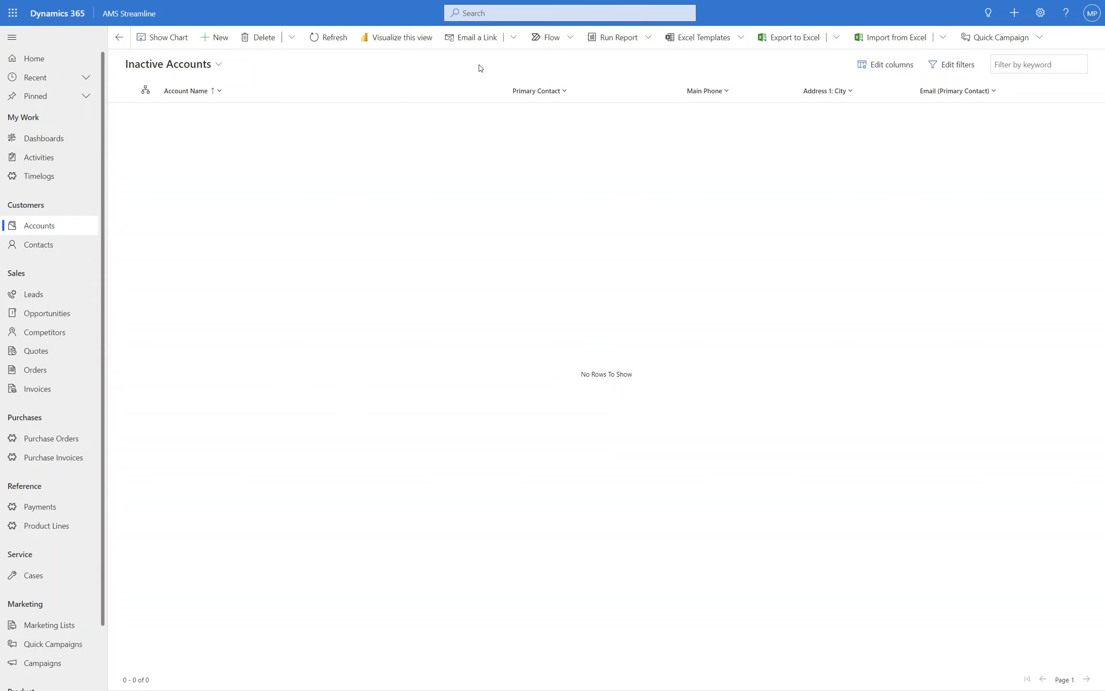
left_click(211, 65)
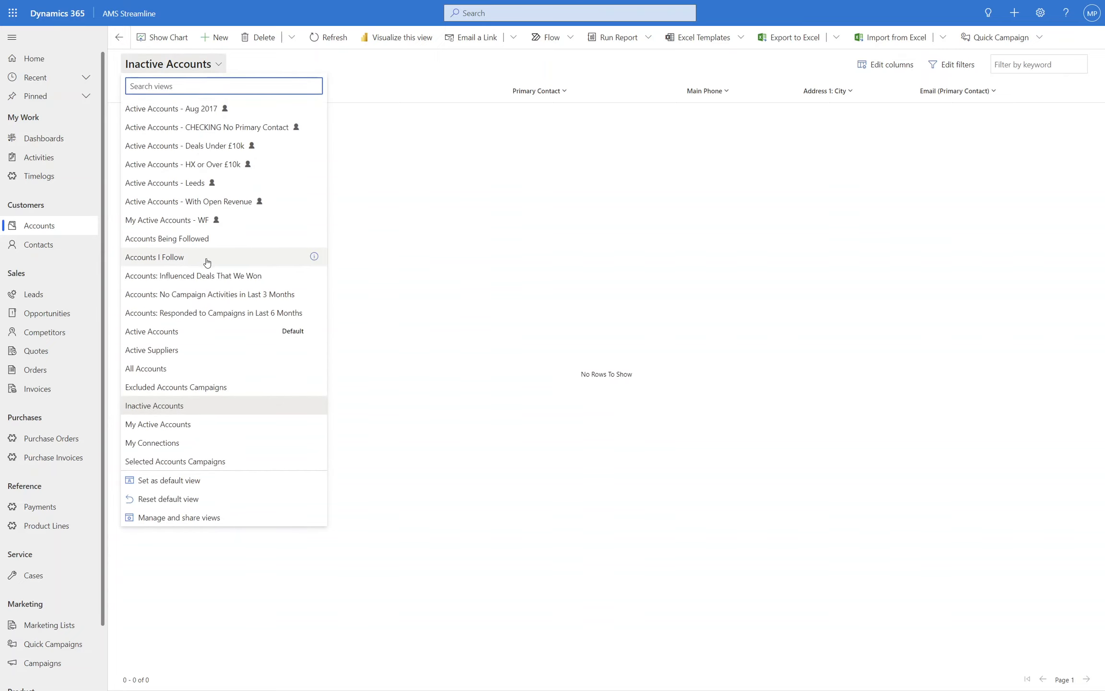
left_click(212, 334)
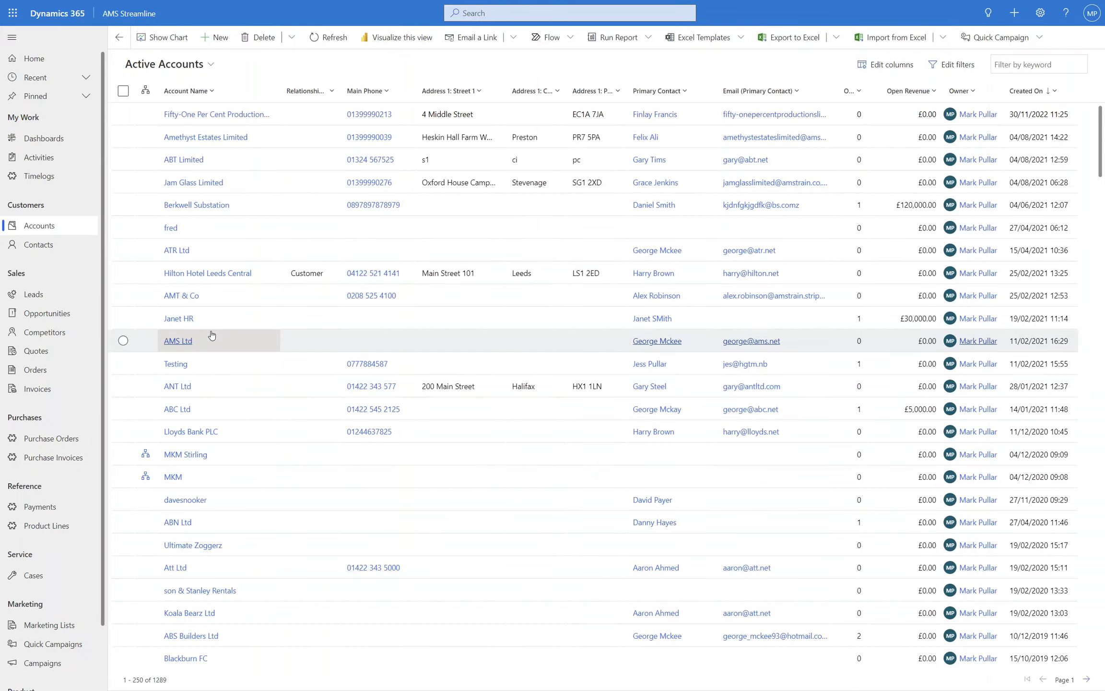
Step: Open the Fifty-One Per Cent Productions Limited account and deactivate it
left_click(488, 116)
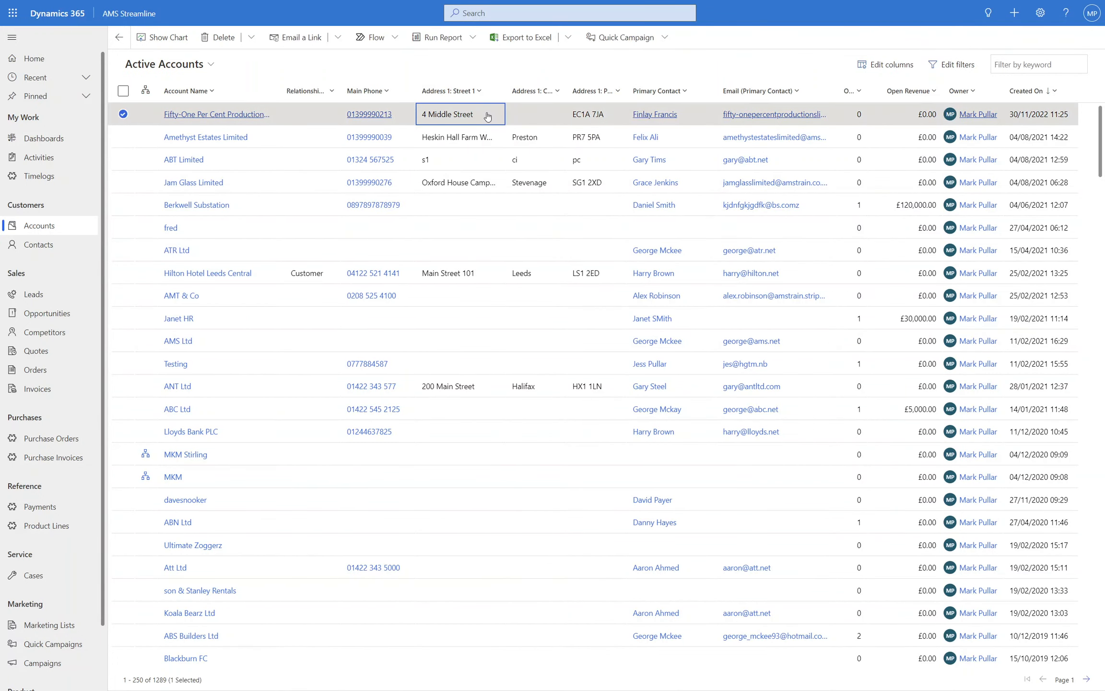
double_click(487, 116)
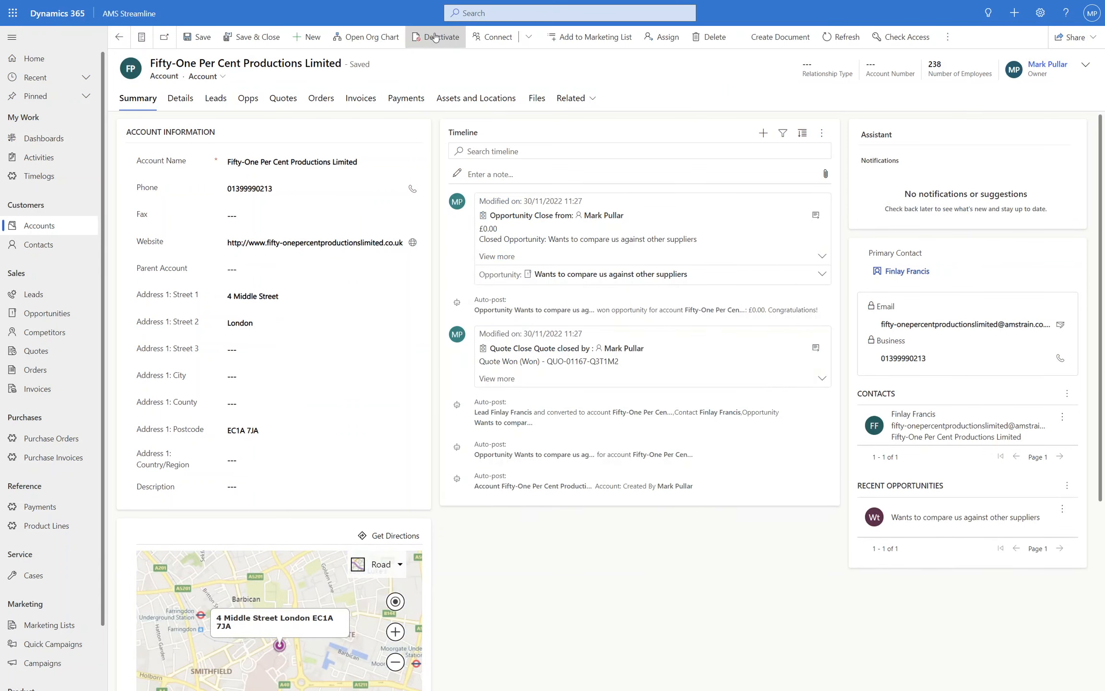
left_click(435, 38)
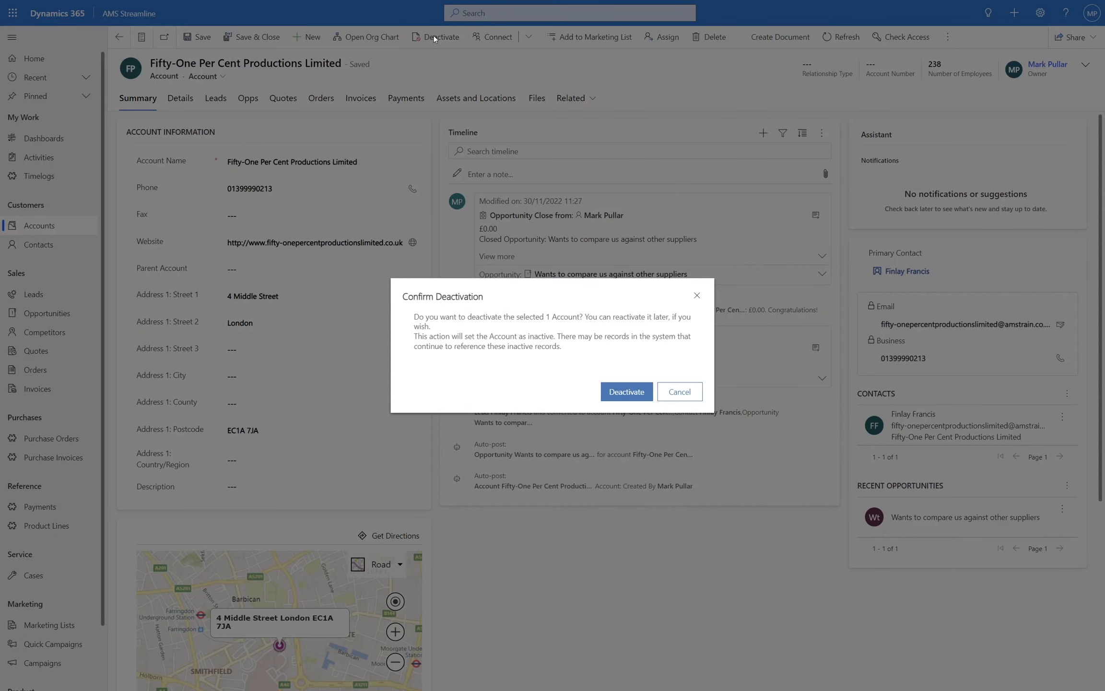
left_click(632, 392)
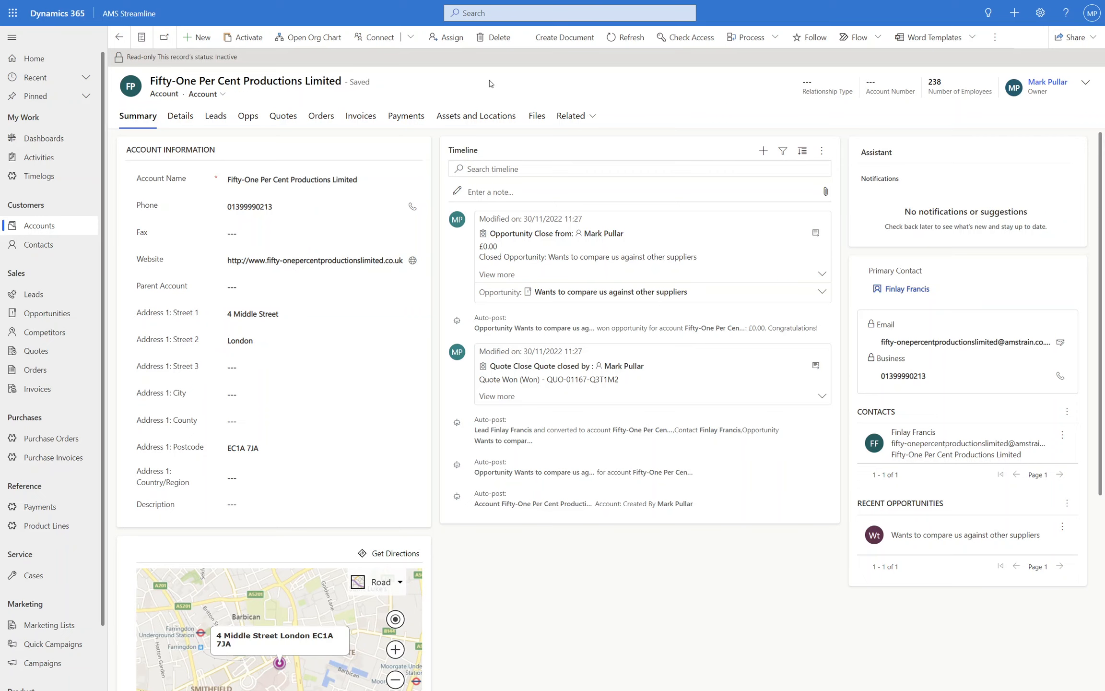
Step: Look over the status columns in the opportunities, quotes and cases lists
left_click(45, 312)
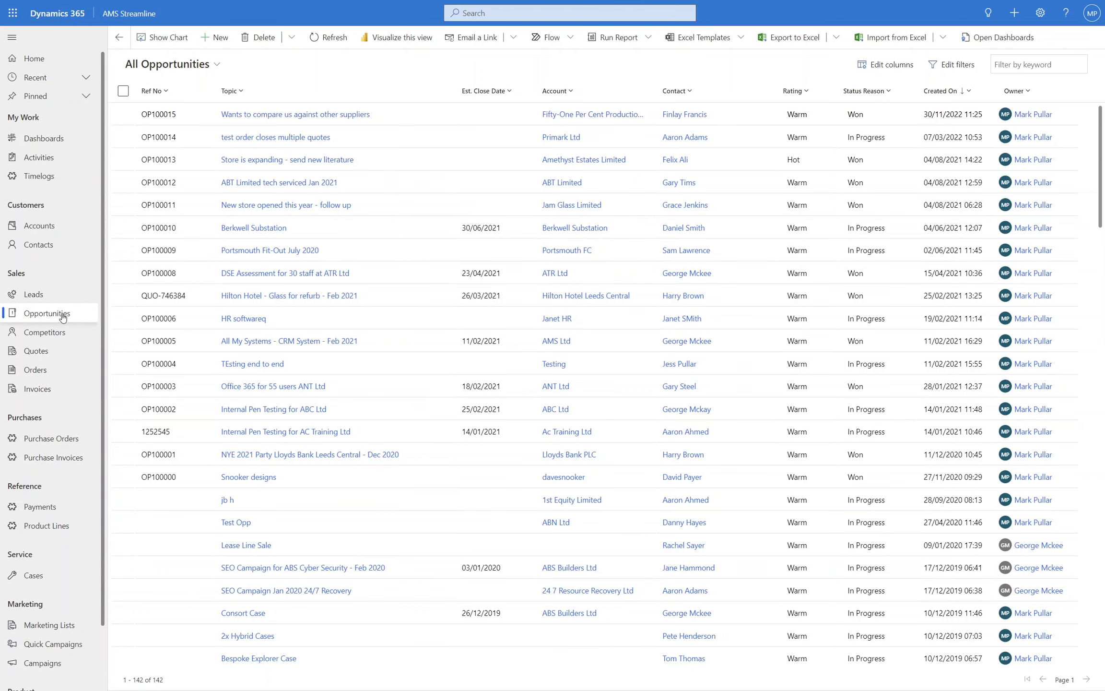
left_click(44, 361)
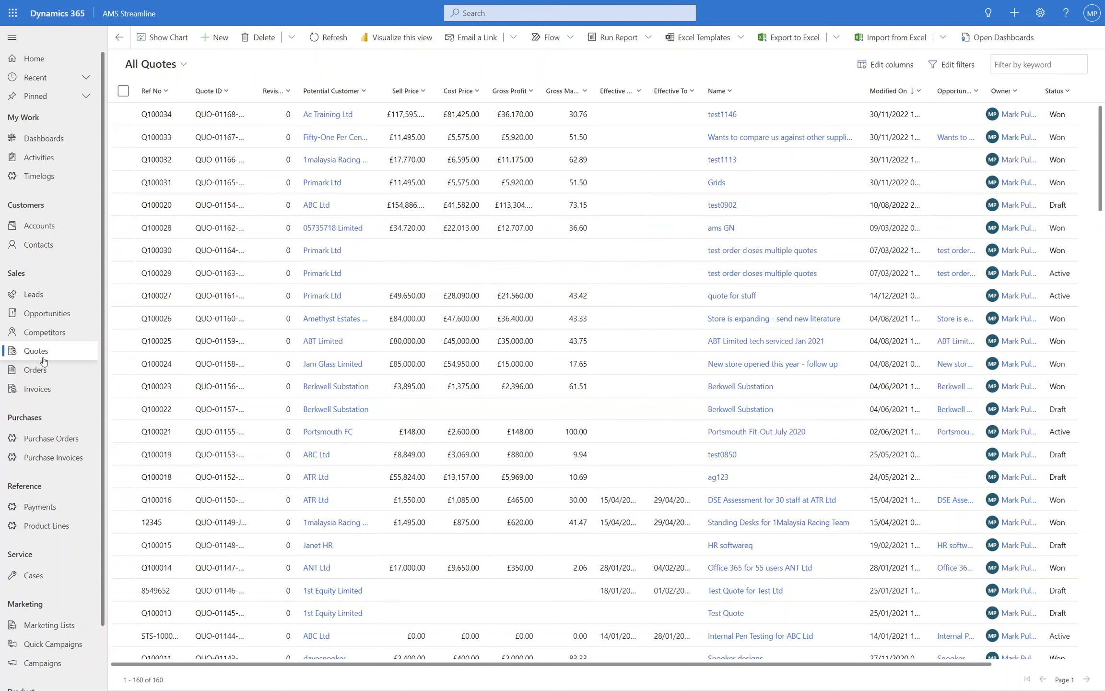
left_click(35, 577)
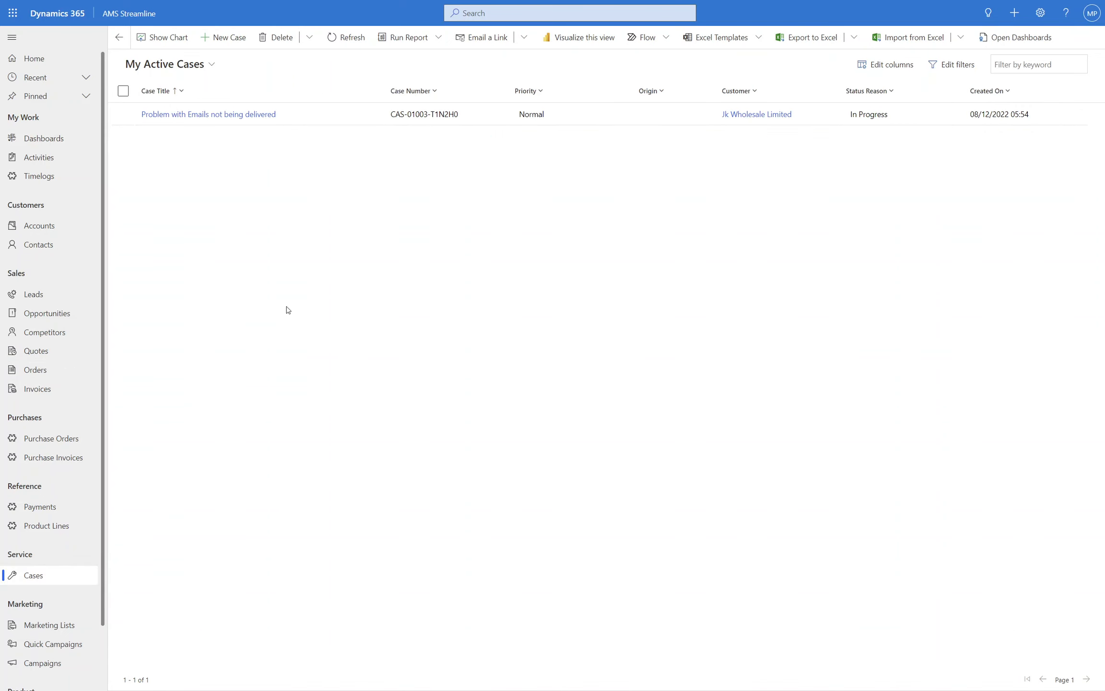
Step: Open the case "Problem with Emails not being delivered" and examine the Resolve Case options without resolving it
left_click(206, 118)
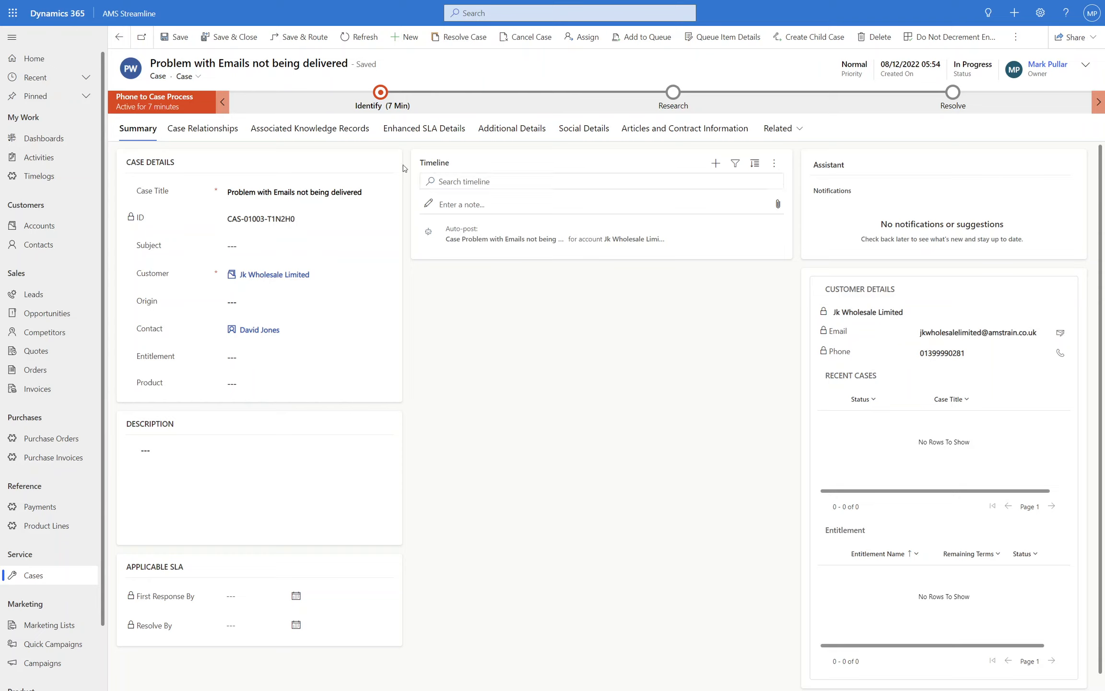
left_click(466, 38)
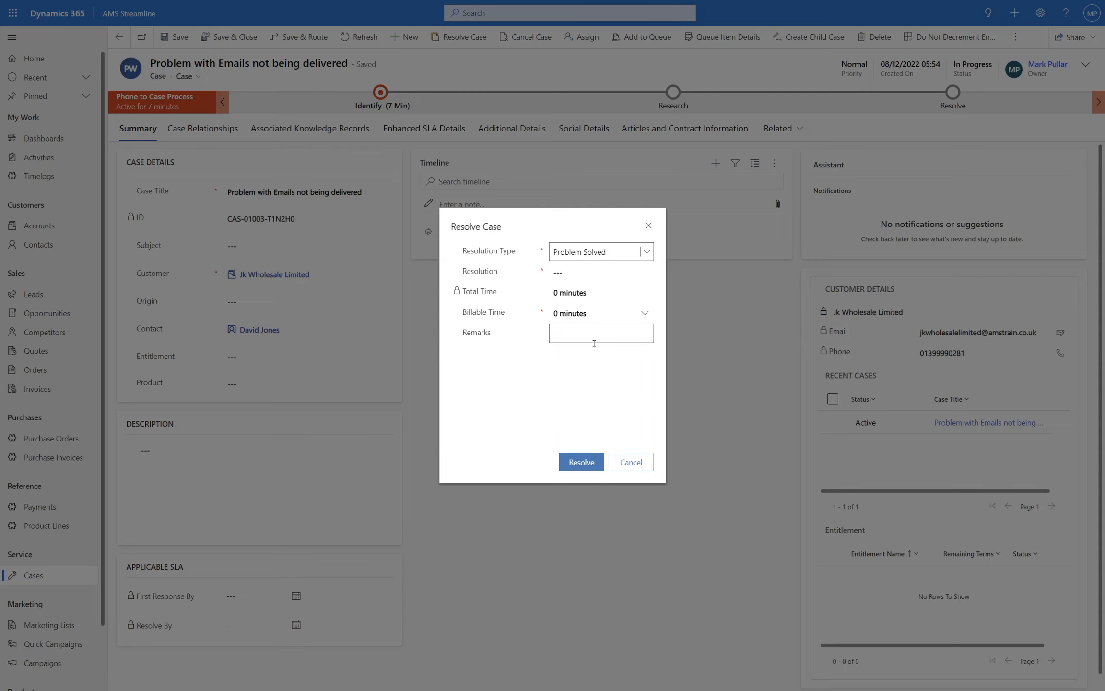
left_click(632, 468)
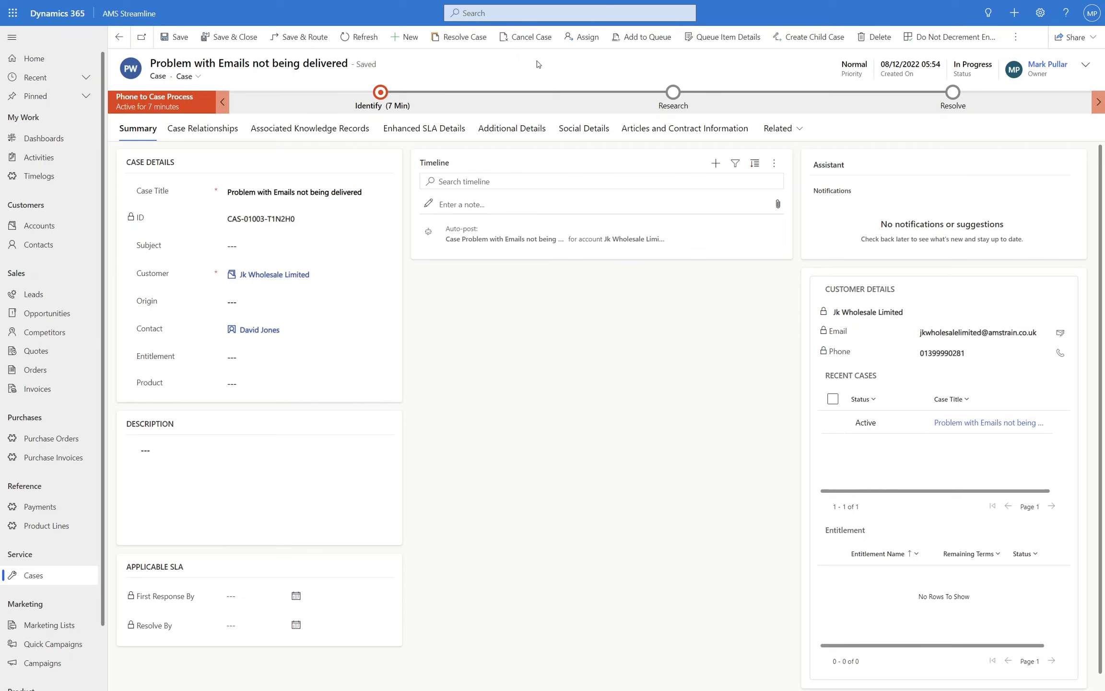
Step: Examine the case cancellation options, dismiss them without confirming, and return to the cases list
left_click(527, 38)
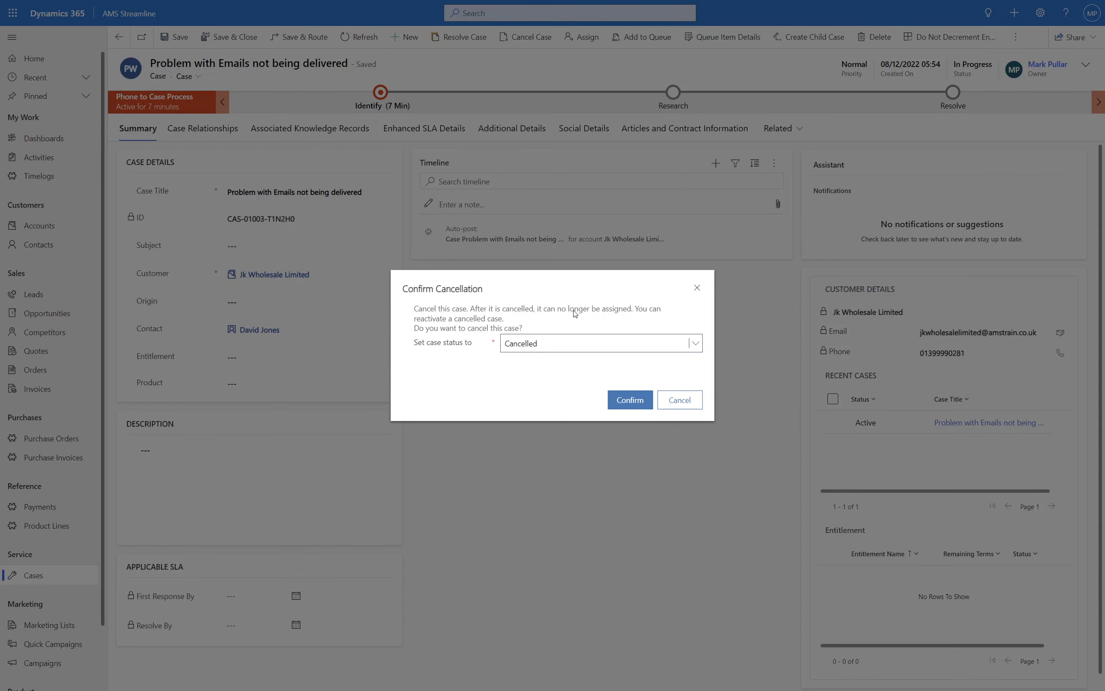
left_click(680, 403)
left_click(32, 575)
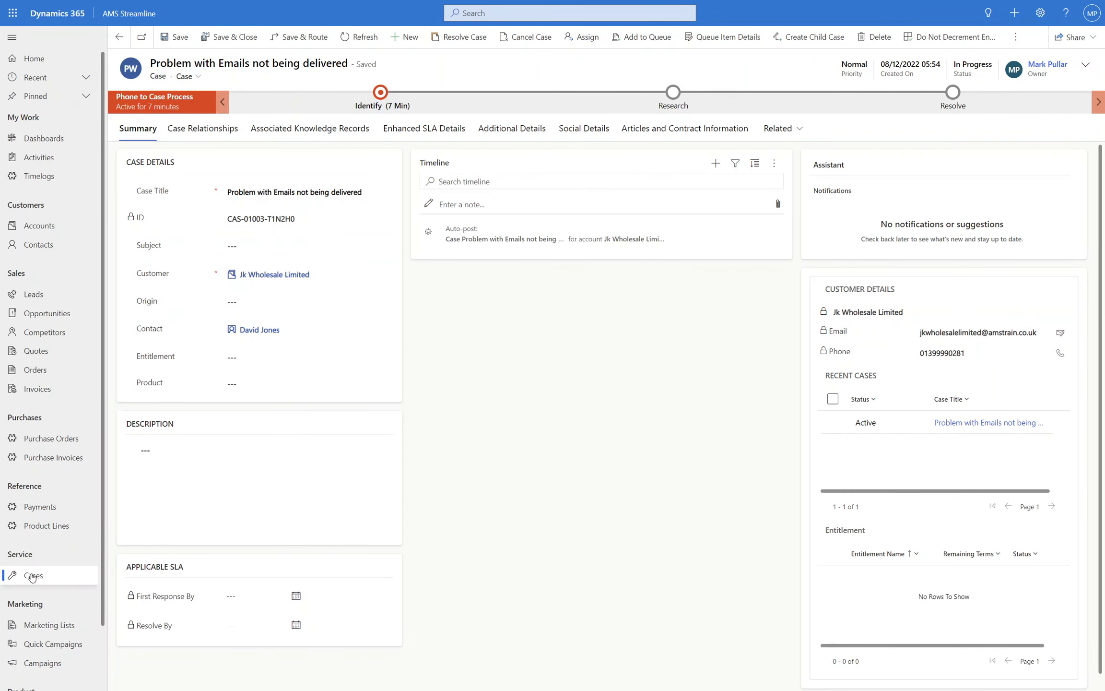